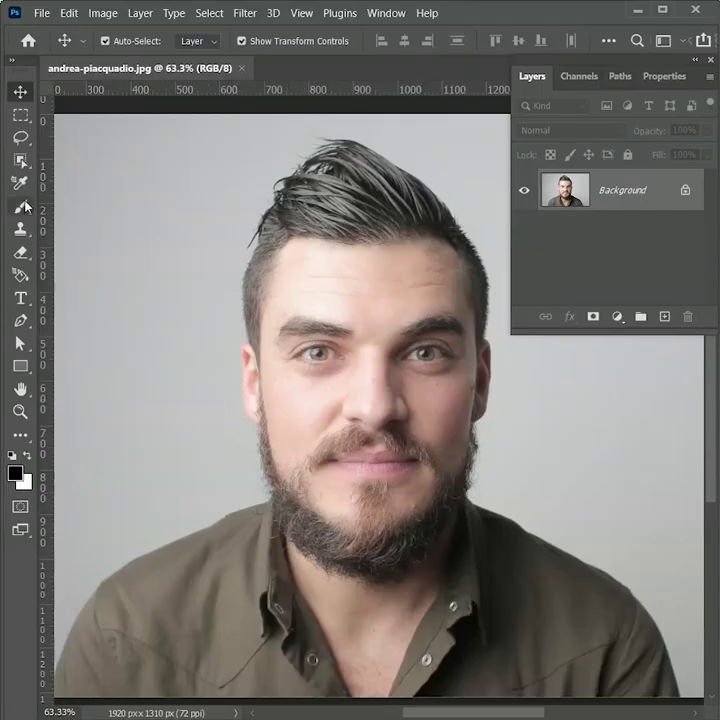
Select the man's head and beard with the Object Selection tool
{"action": "left_click", "coordinate": [20, 160]}
{"action": "left_click", "coordinate": [103, 162]}
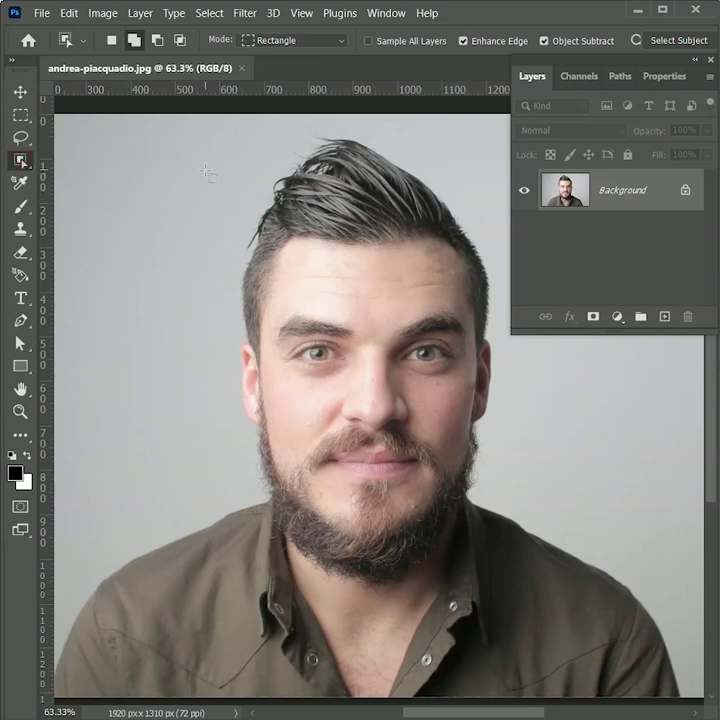
{"action": "left_click_drag", "start_coordinate": [204, 133], "coordinate": [522, 612]}
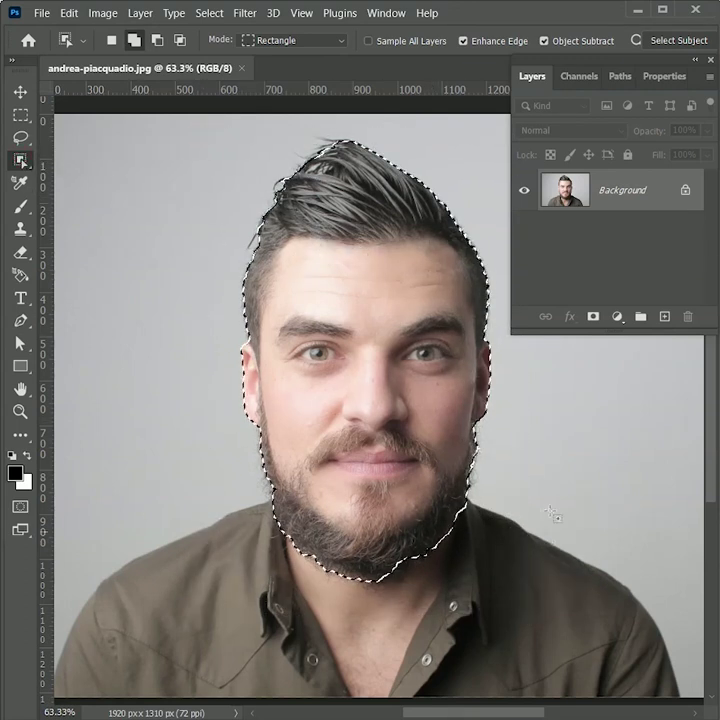
Mask the layer to the selected head and apply the mask permanently
{"action": "left_click", "coordinate": [592, 316]}
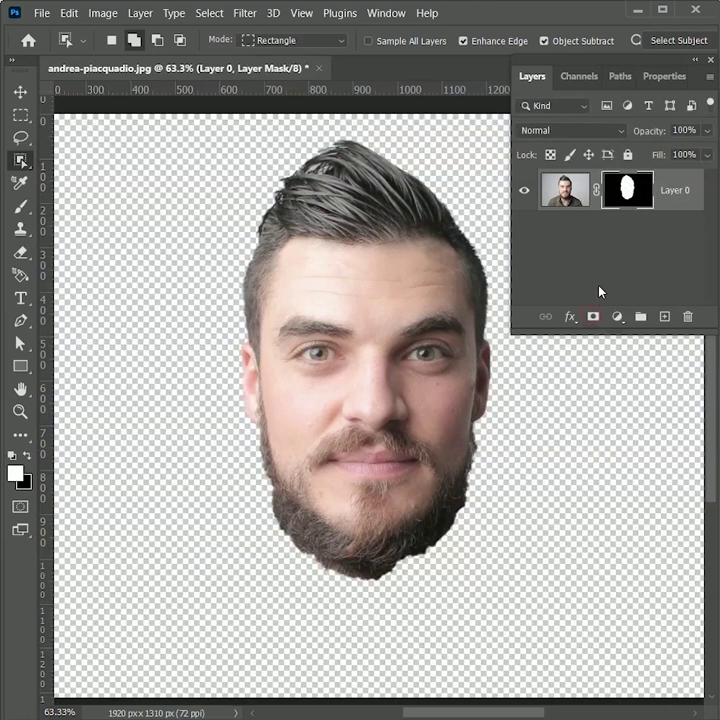
{"action": "right_click", "coordinate": [621, 186]}
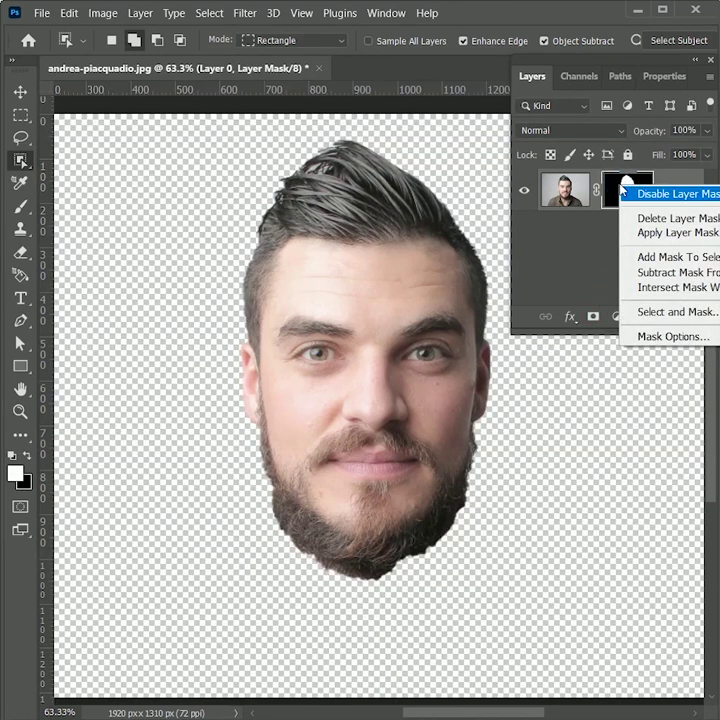
{"action": "left_click", "coordinate": [640, 234]}
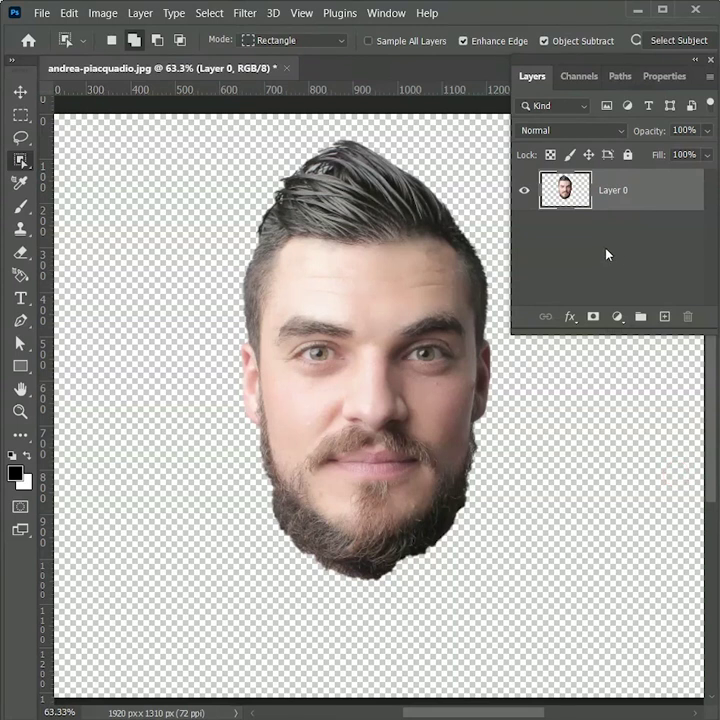
{"action": "key", "text": "ctrl+u"}
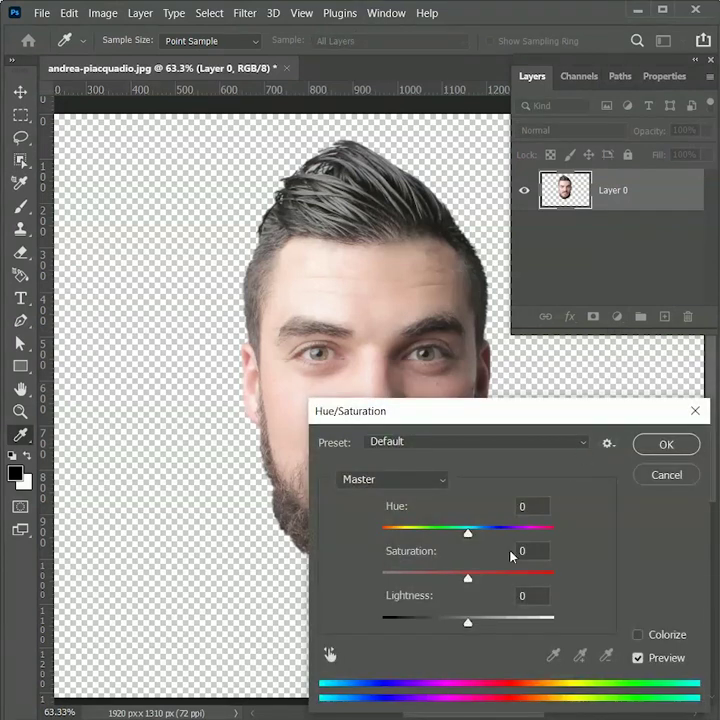
Set the head's saturation to -100, then duplicate the layer and invert the copy
{"action": "left_click_drag", "start_coordinate": [467, 578], "coordinate": [362, 581]}
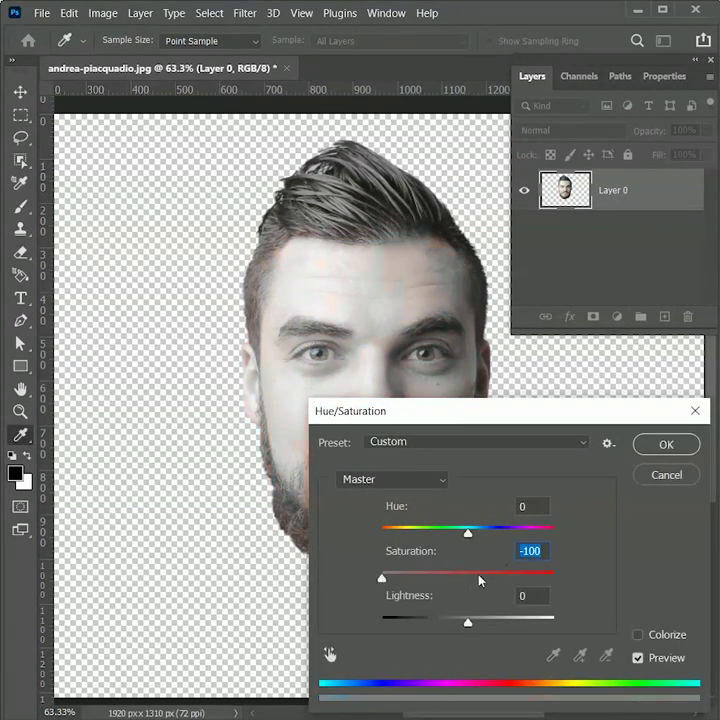
{"action": "left_click", "coordinate": [660, 446]}
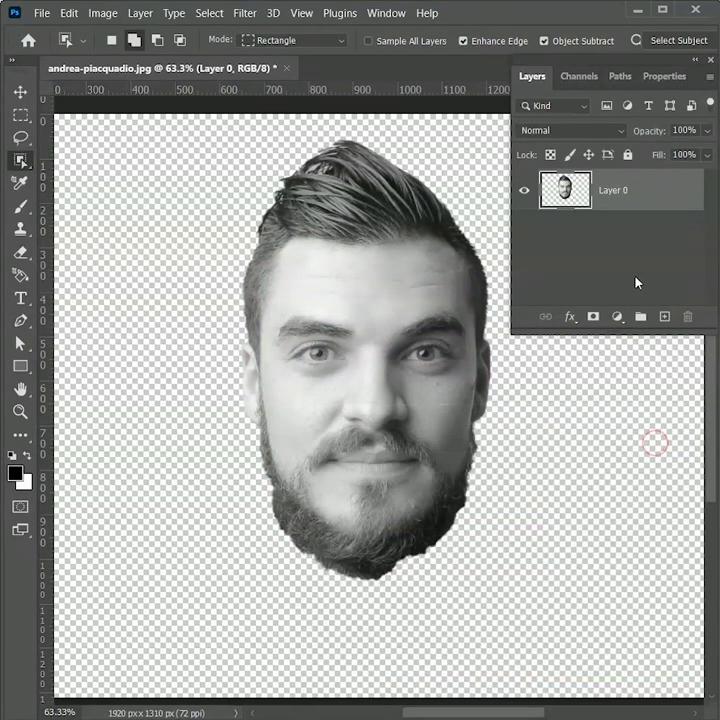
{"action": "key", "text": "ctrl+j"}
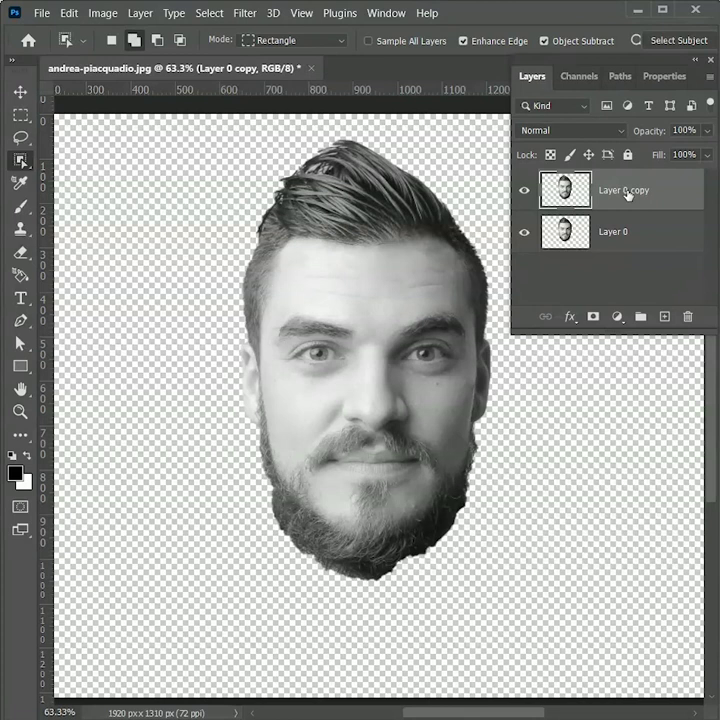
{"action": "key", "text": "ctrl+i"}
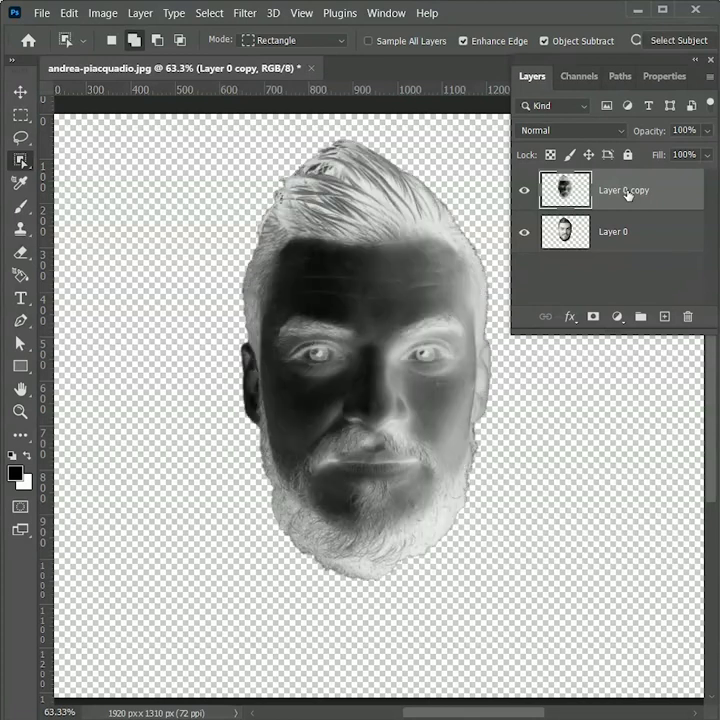
{"action": "left_click", "coordinate": [576, 132]}
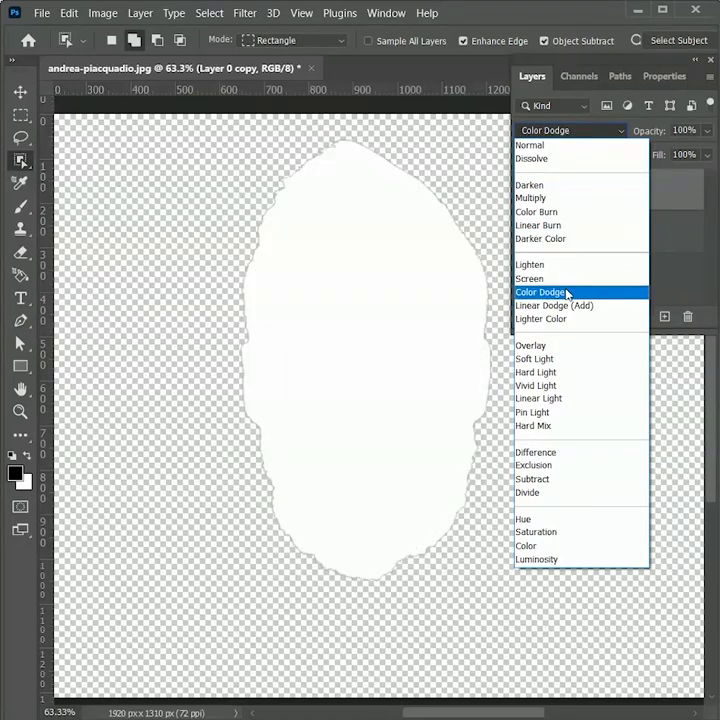
Set the inverted copy to Color Dodge and apply a 24-pixel Gaussian Blur
{"action": "left_click", "coordinate": [567, 293]}
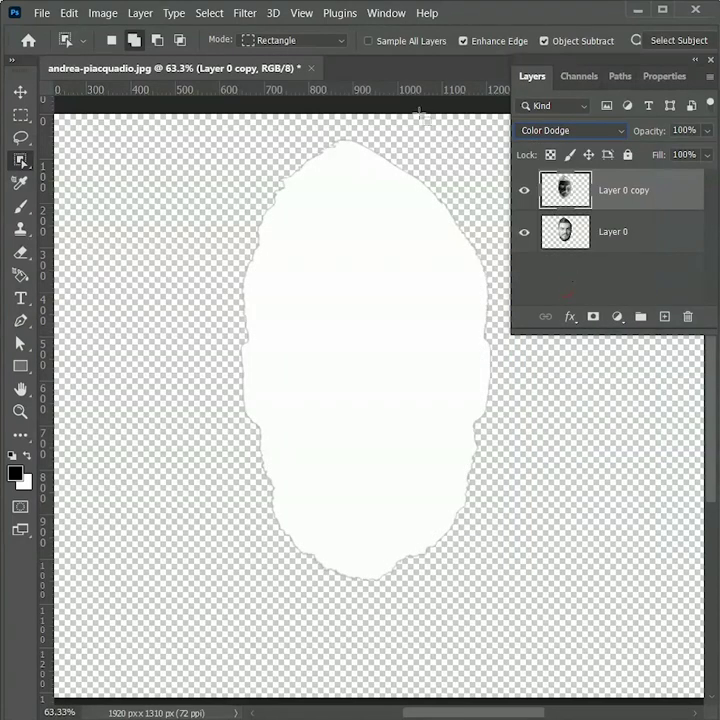
{"action": "left_click", "coordinate": [245, 14]}
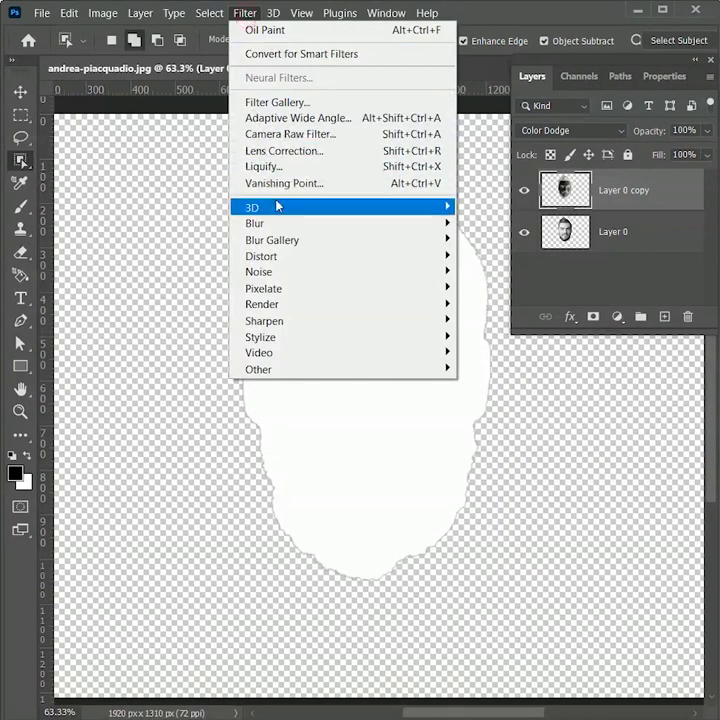
{"action": "mouse_move", "coordinate": [285, 223]}
{"action": "left_click", "coordinate": [505, 288]}
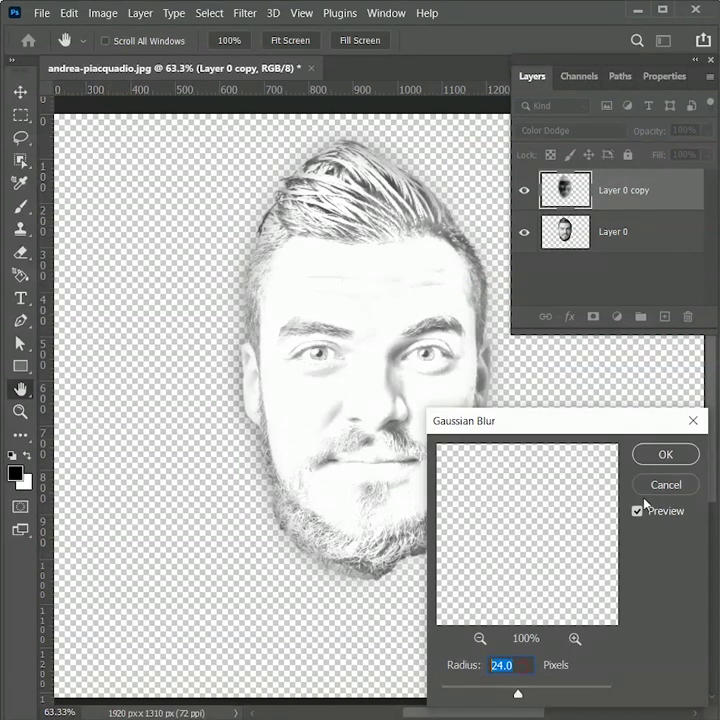
{"action": "left_click", "coordinate": [660, 457]}
{"action": "key", "text": "w"}
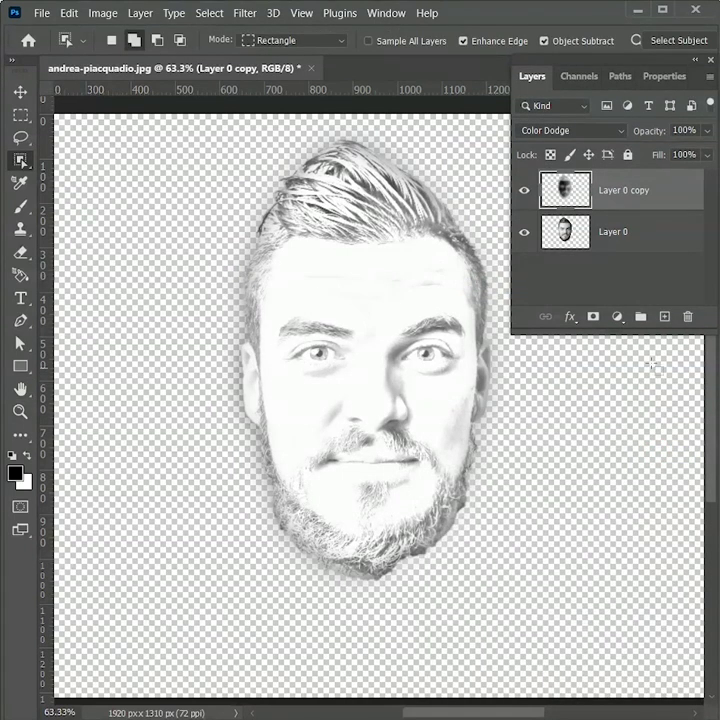
{"action": "left_click", "coordinate": [661, 318]}
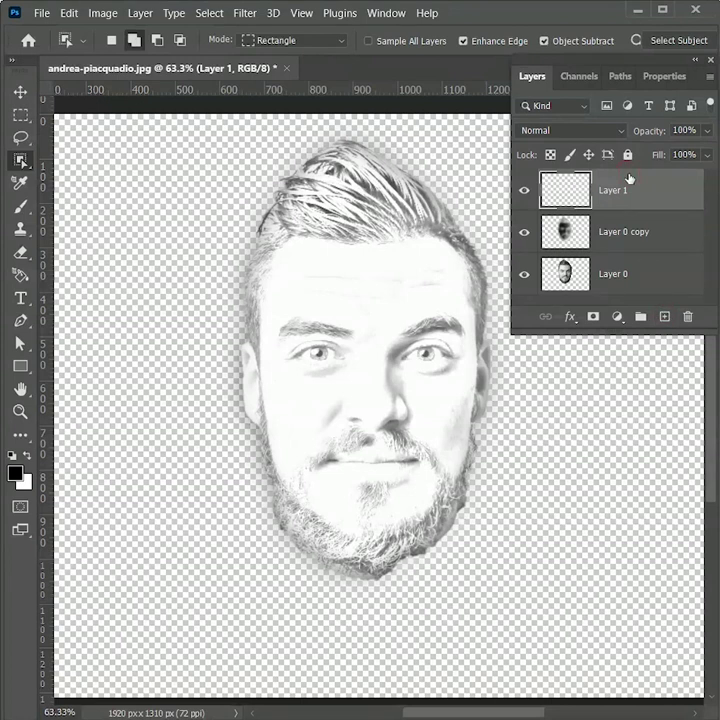
Fill a new layer with white, move it under the head layers, and merge all layers
{"action": "key", "text": "ctrl+BackSpace"}
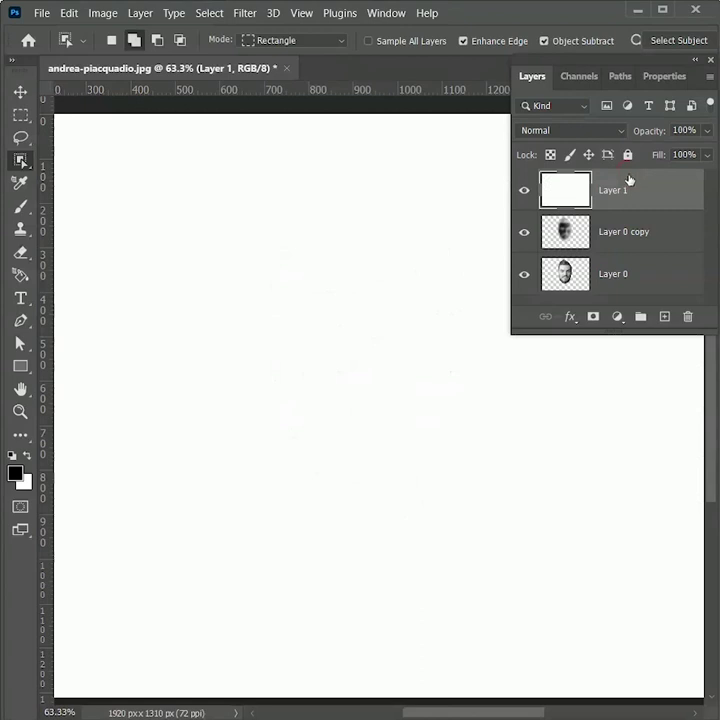
{"action": "left_click_drag", "start_coordinate": [632, 197], "coordinate": [629, 281]}
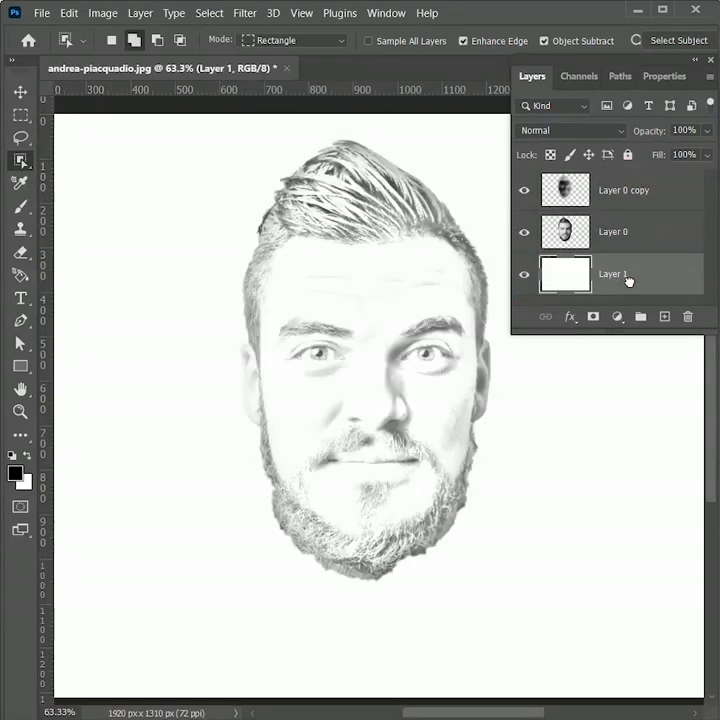
{"action": "left_click", "coordinate": [642, 192]}
{"action": "right_click", "coordinate": [608, 193]}
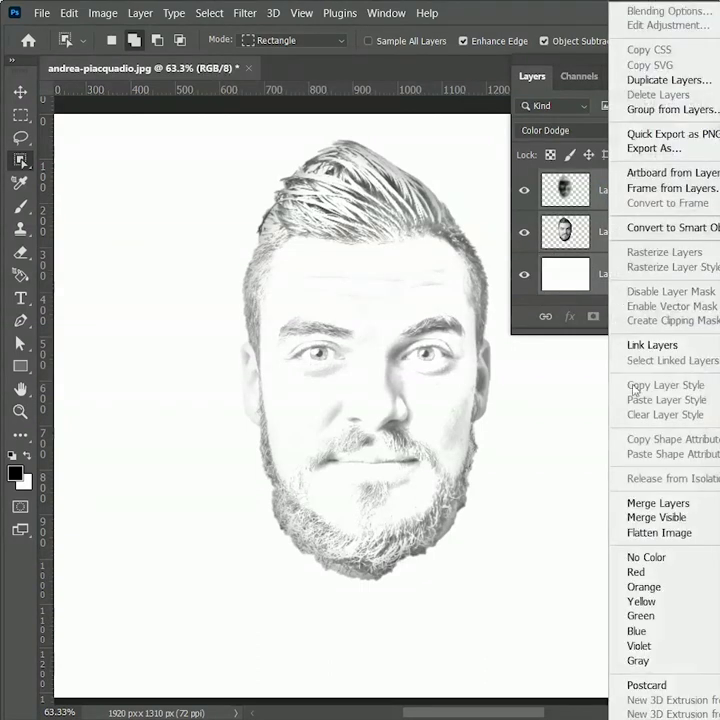
{"action": "left_click", "coordinate": [651, 503]}
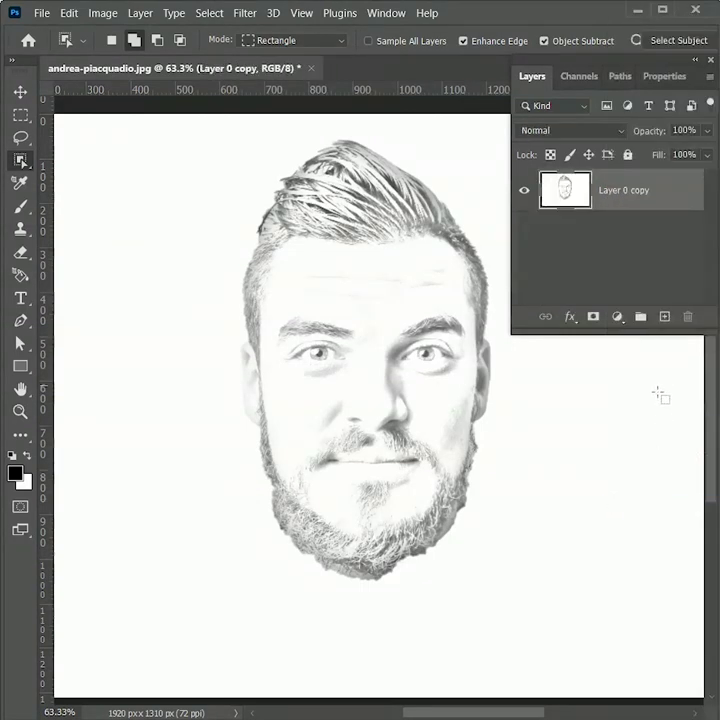
{"action": "left_click", "coordinate": [619, 318]}
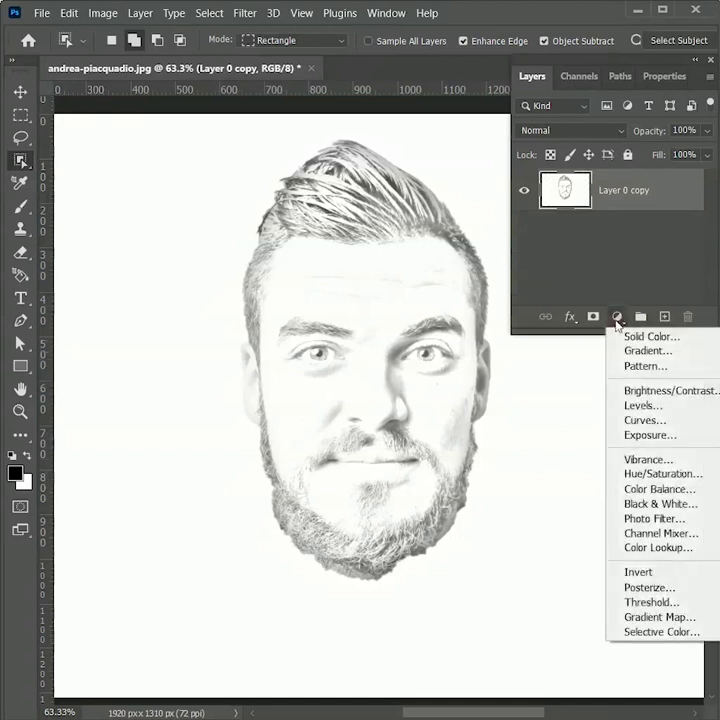
Add a Curves adjustment with the black point dragged to input 175
{"action": "left_click", "coordinate": [643, 421]}
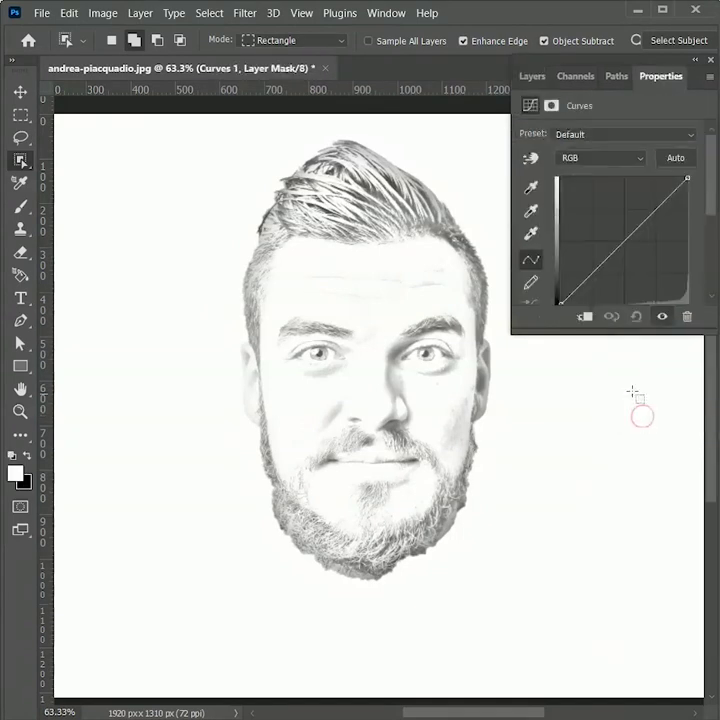
{"action": "scroll", "coordinate": [622, 250], "scroll_direction": "down", "scroll_amount": 1}
{"action": "left_click_drag", "start_coordinate": [562, 294], "coordinate": [648, 296]}
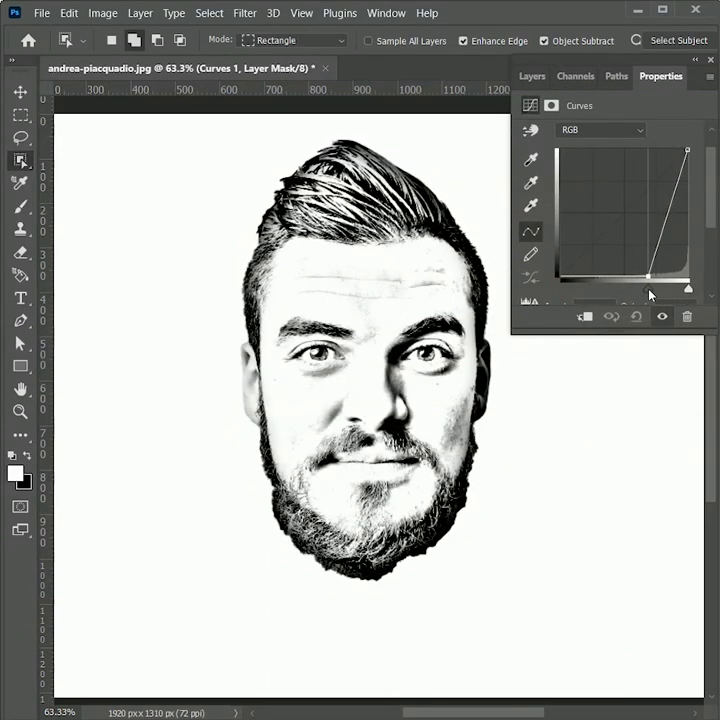
{"action": "scroll", "coordinate": [649, 292], "scroll_direction": "down", "scroll_amount": 1}
Merge the Curves adjustment with the sketch layer into one layer
{"action": "left_click", "coordinate": [540, 82]}
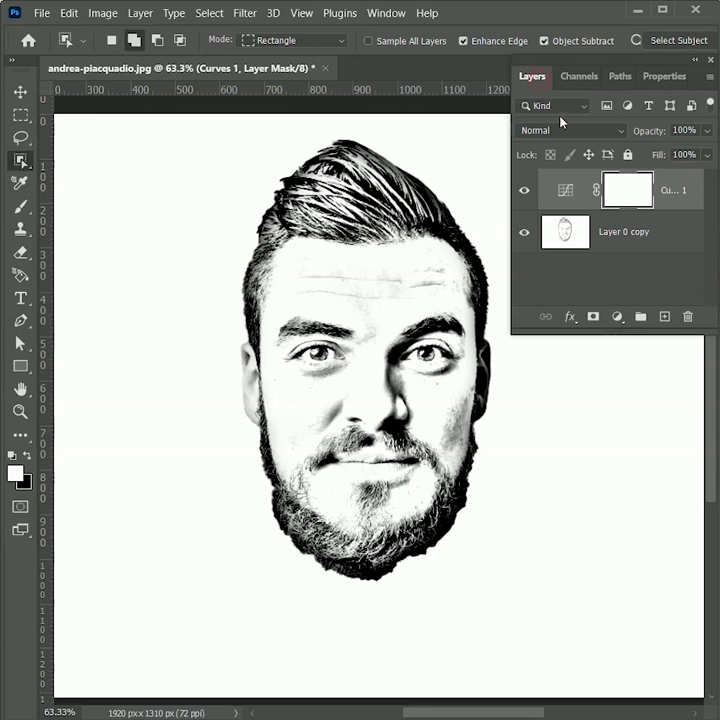
{"action": "left_click", "coordinate": [617, 235]}
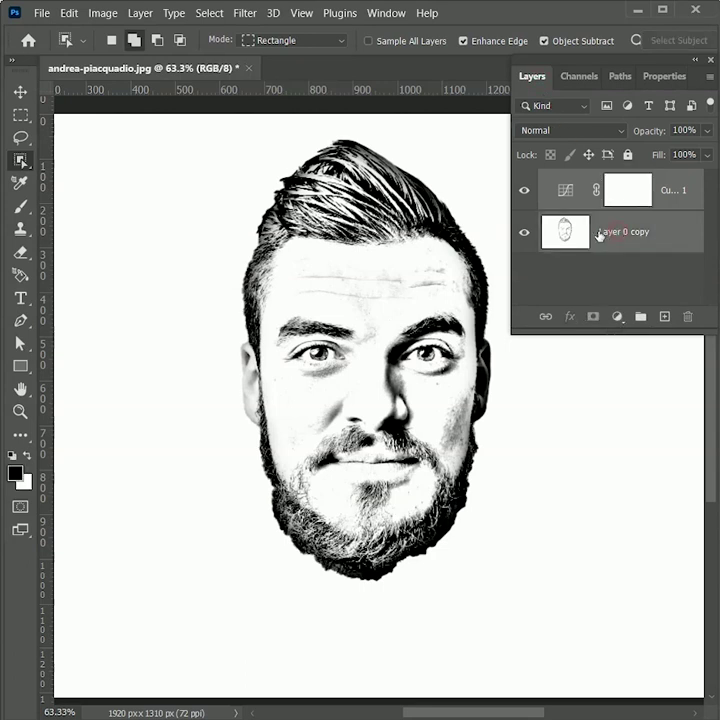
{"action": "right_click", "coordinate": [594, 235]}
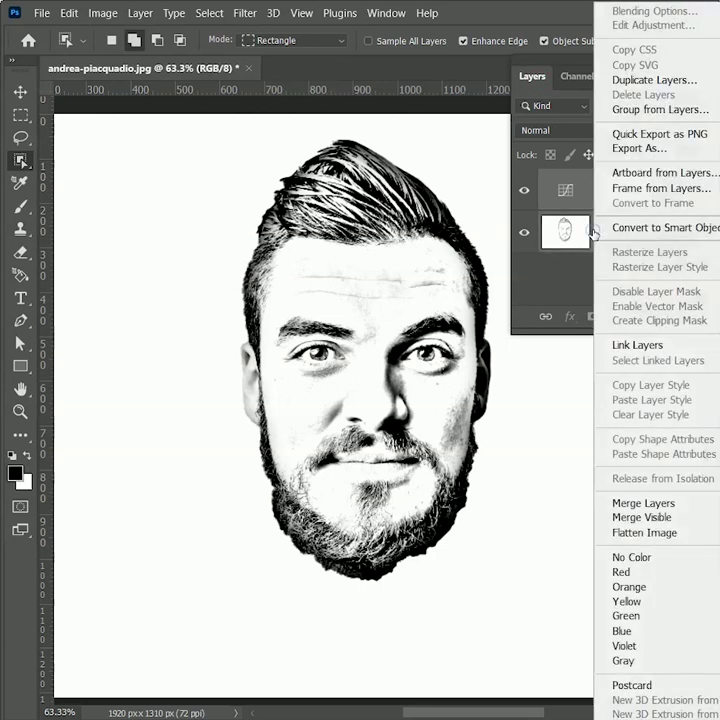
{"action": "left_click", "coordinate": [625, 503]}
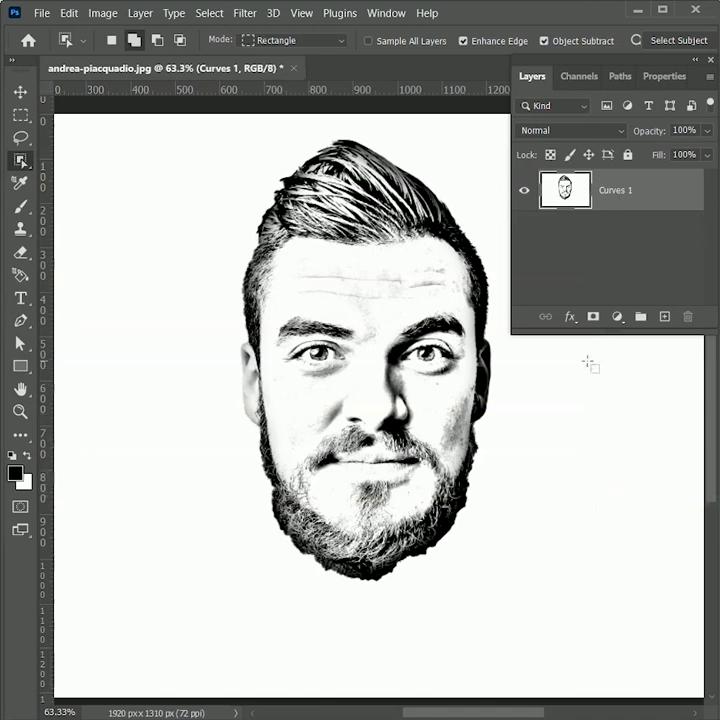
{"action": "left_click", "coordinate": [245, 14]}
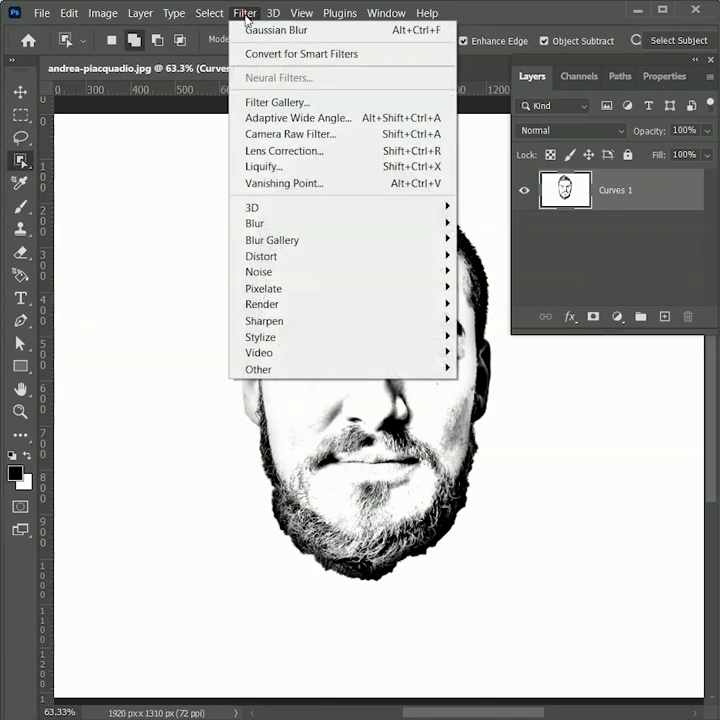
Apply Oil Paint with Stylization 3.0, Cleanliness 3.0, Scale 0.1 and Bristle Detail 0.0
{"action": "left_click", "coordinate": [295, 338]}
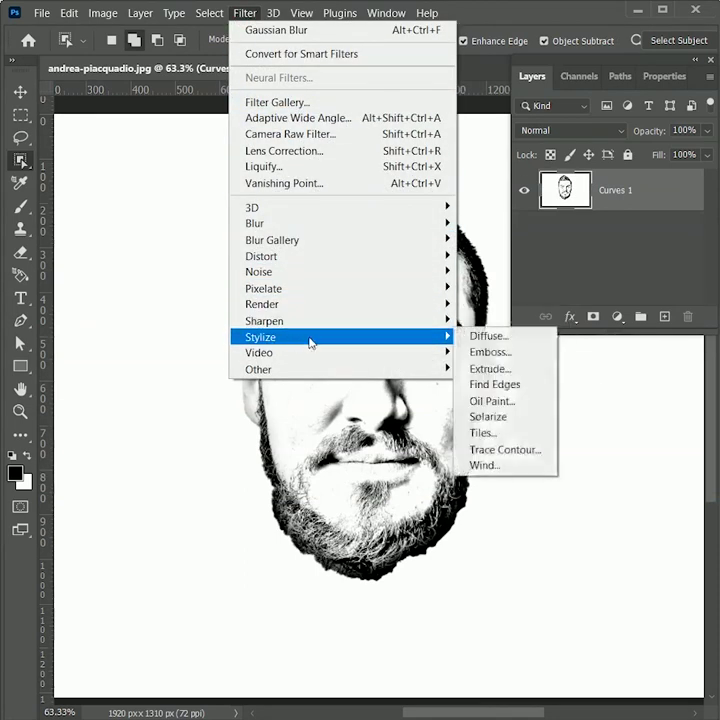
{"action": "left_click", "coordinate": [490, 401]}
{"action": "mouse_move", "coordinate": [612, 37]}
{"action": "left_mouse_down"}
{"action": "mouse_move", "coordinate": [540, 96]}
{"action": "mouse_move", "coordinate": [522, 152]}
{"action": "left_mouse_up"}
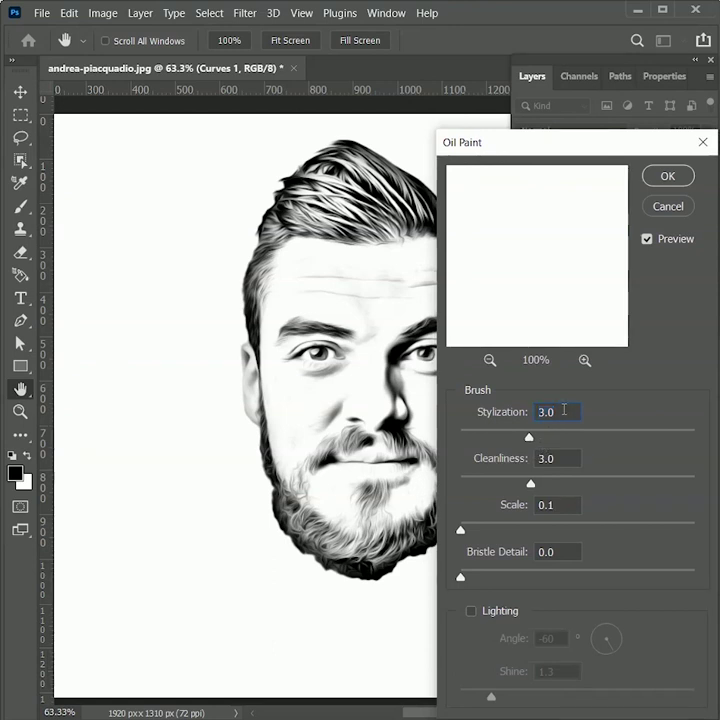
{"action": "left_click", "coordinate": [545, 457]}
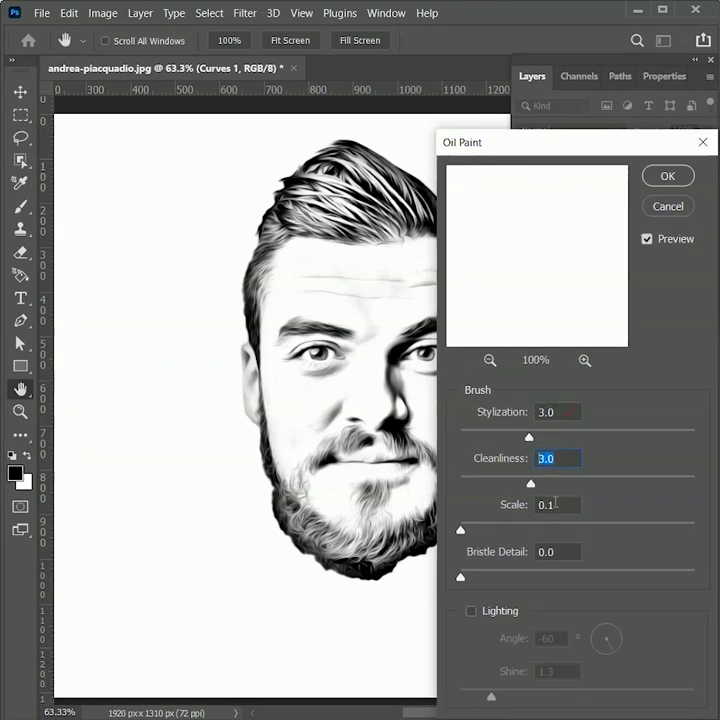
{"action": "left_click", "coordinate": [551, 507]}
{"action": "left_click", "coordinate": [548, 555]}
{"action": "left_click", "coordinate": [666, 177]}
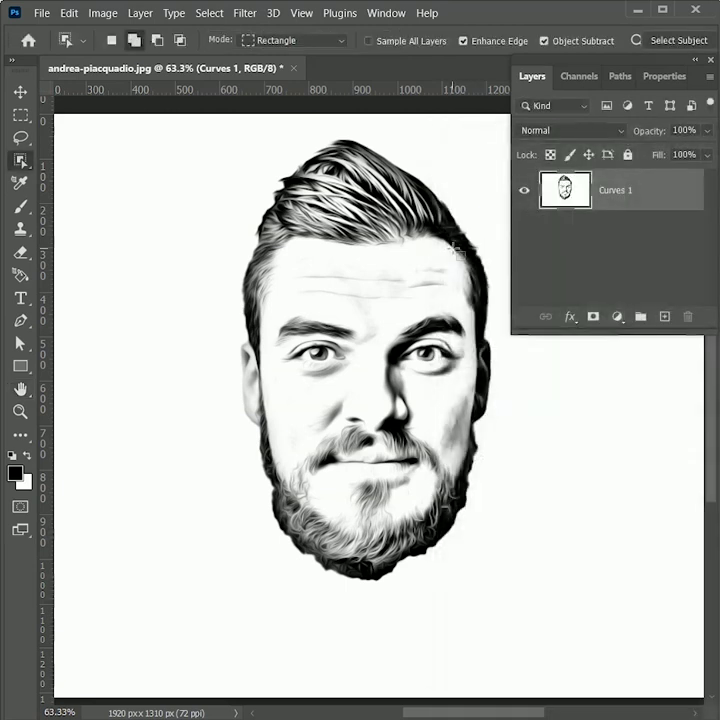
{"action": "left_click", "coordinate": [209, 14]}
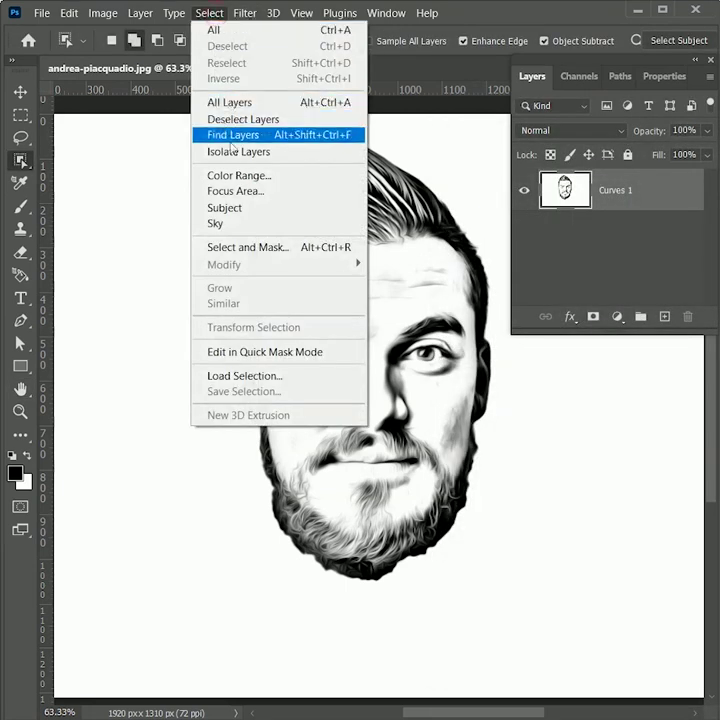
Select the white canvas areas with Color Range at Fuzziness 200
{"action": "left_click", "coordinate": [241, 179]}
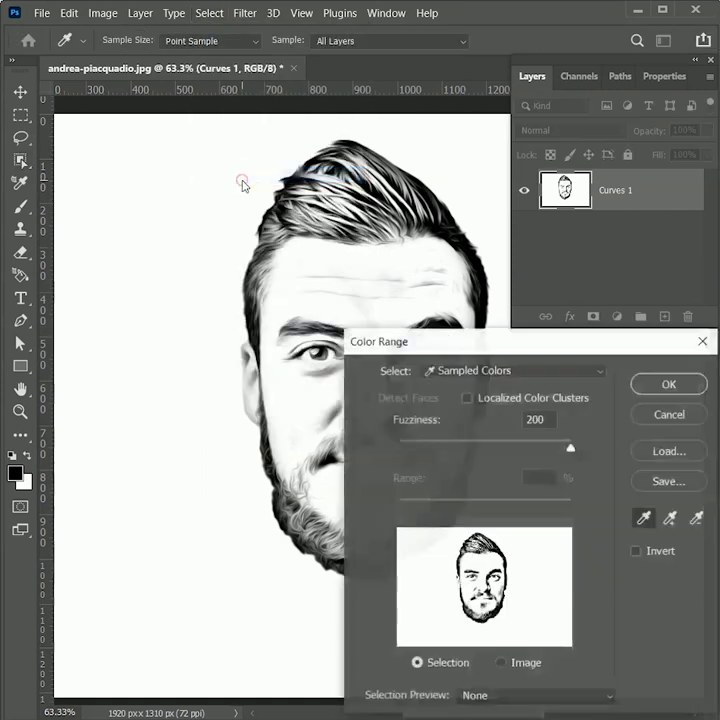
{"action": "left_click", "coordinate": [219, 274]}
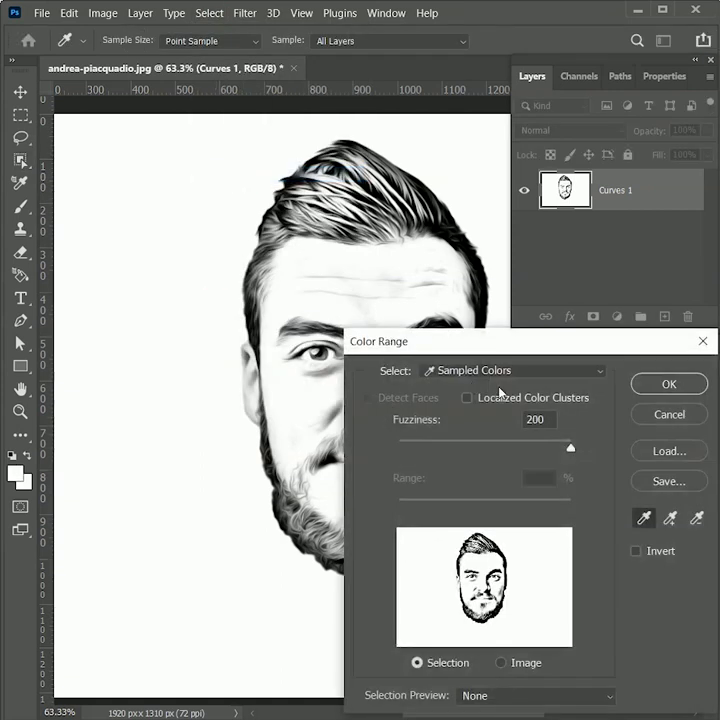
{"action": "key", "text": "Tab"}
{"action": "left_click", "coordinate": [667, 386]}
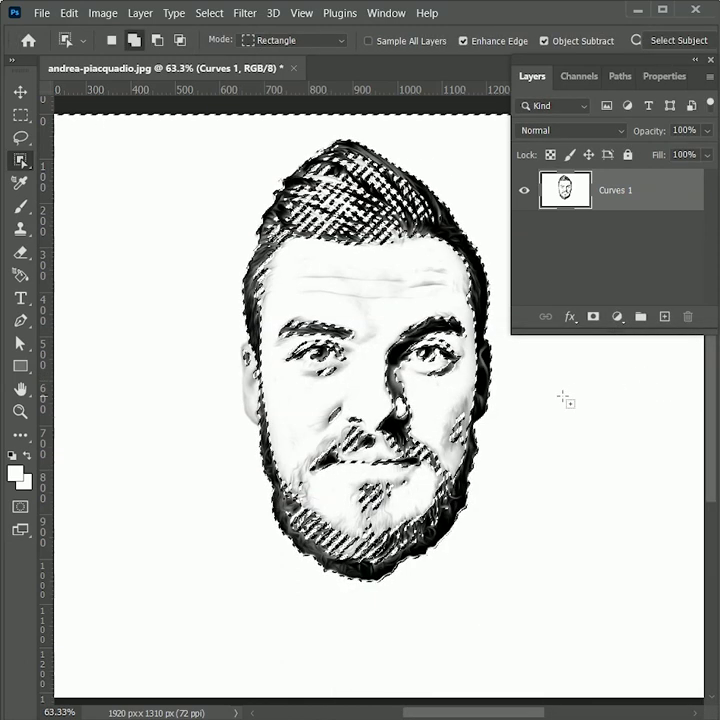
Delete the selected white areas and deselect
{"action": "key", "text": "Delete"}
{"action": "right_click", "coordinate": [424, 388]}
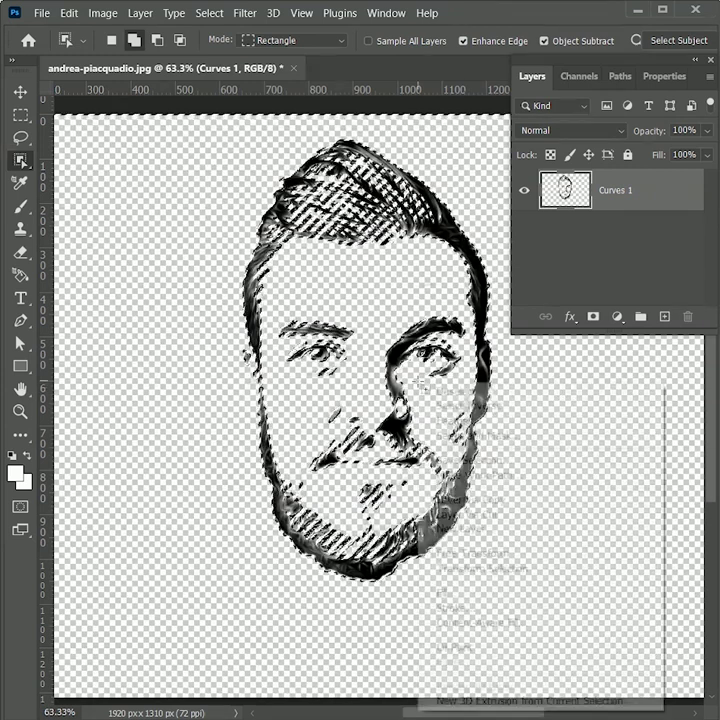
{"action": "left_click", "coordinate": [432, 390]}
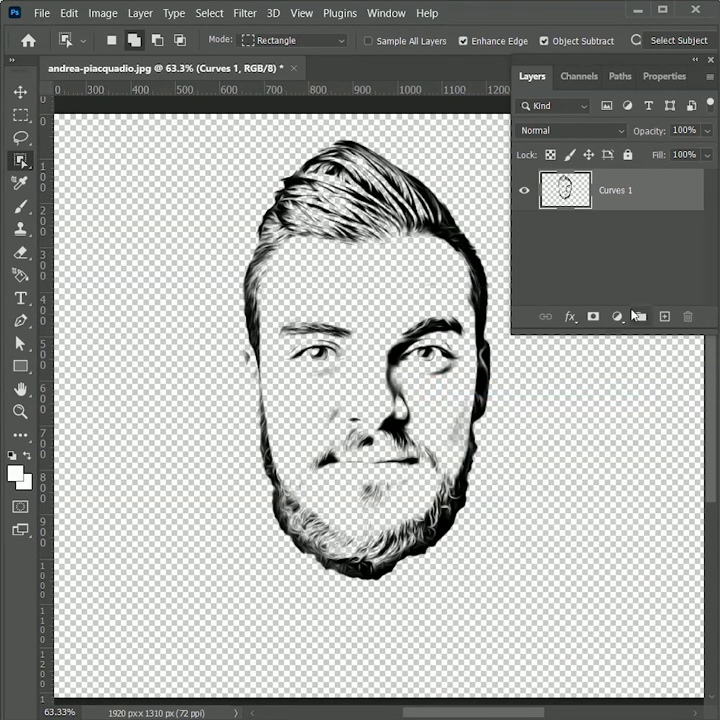
{"action": "left_click", "coordinate": [618, 317]}
Add a Gradient Fill layer using the Basics Black, White gradient
{"action": "left_click", "coordinate": [636, 351]}
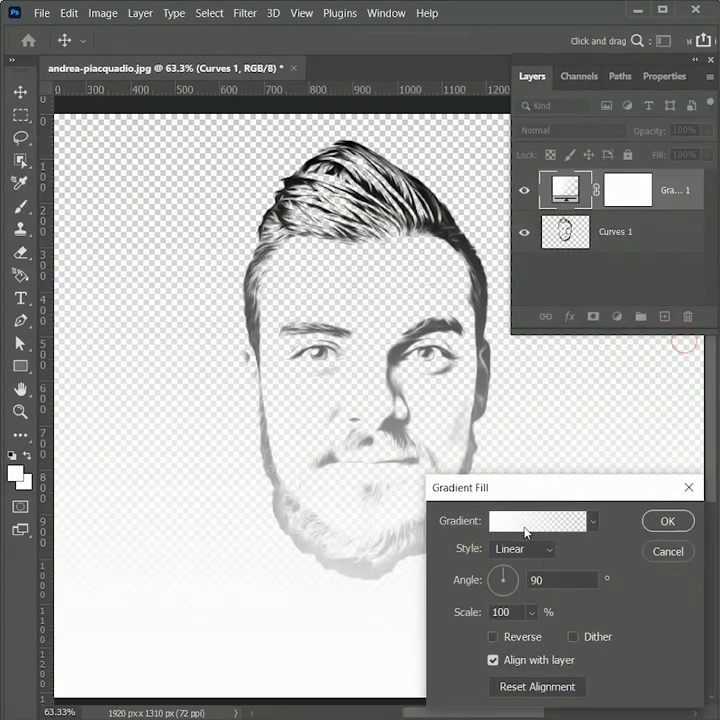
{"action": "left_click", "coordinate": [524, 523]}
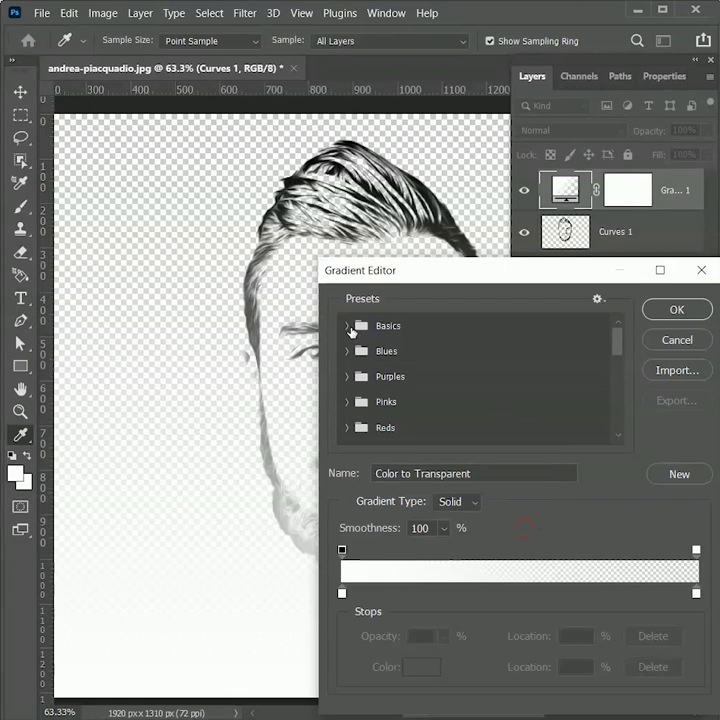
{"action": "left_click", "coordinate": [348, 326]}
{"action": "left_click", "coordinate": [452, 352]}
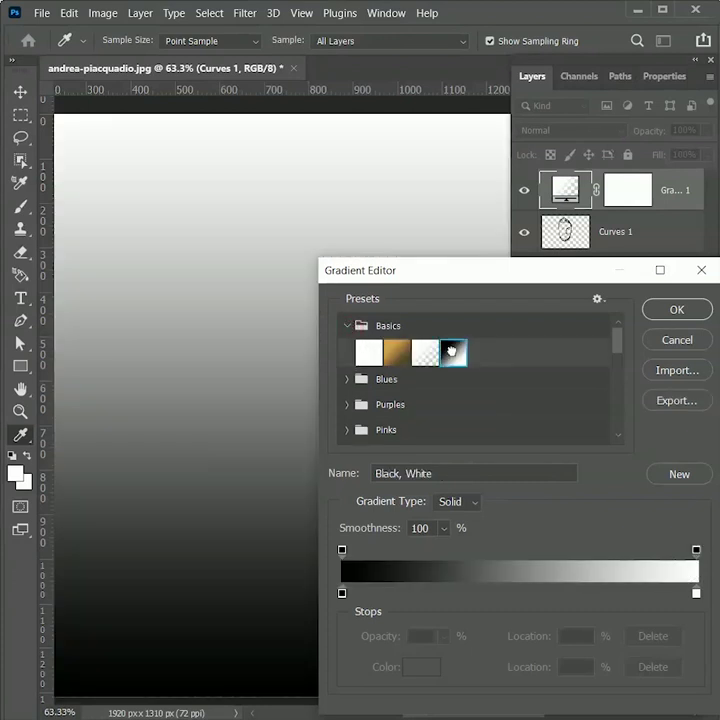
{"action": "left_click", "coordinate": [664, 311]}
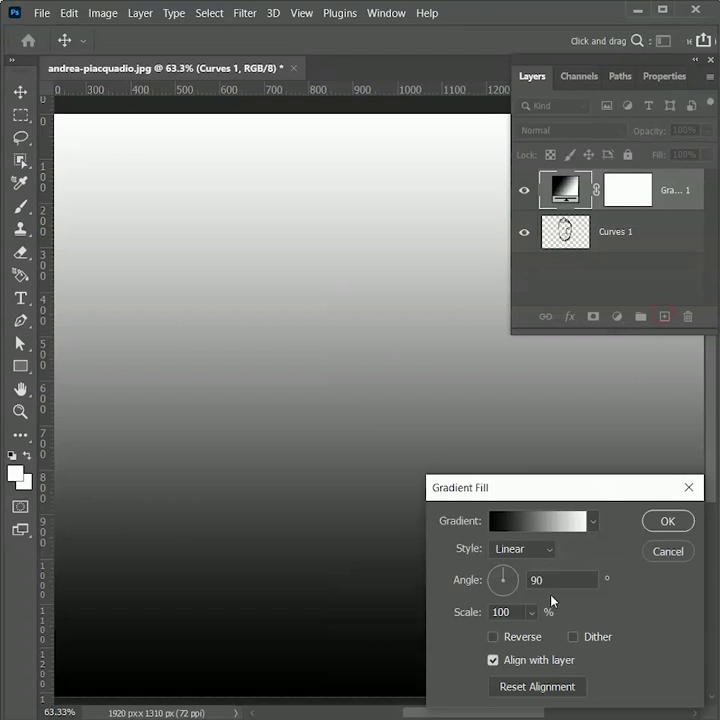
Make the gradient radial, reversed, at 693% scale, and move it below Curves 1
{"action": "left_click", "coordinate": [548, 554]}
{"action": "left_click", "coordinate": [533, 586]}
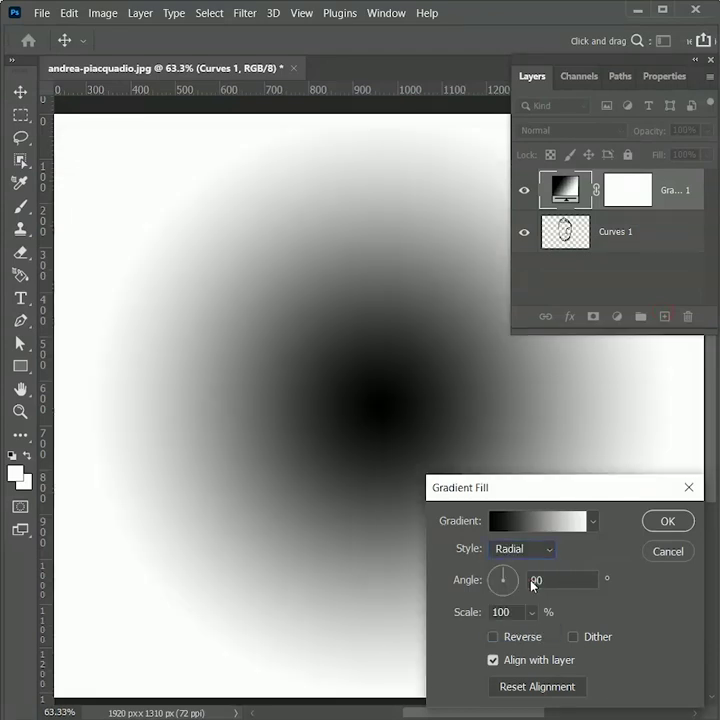
{"action": "left_click", "coordinate": [493, 637]}
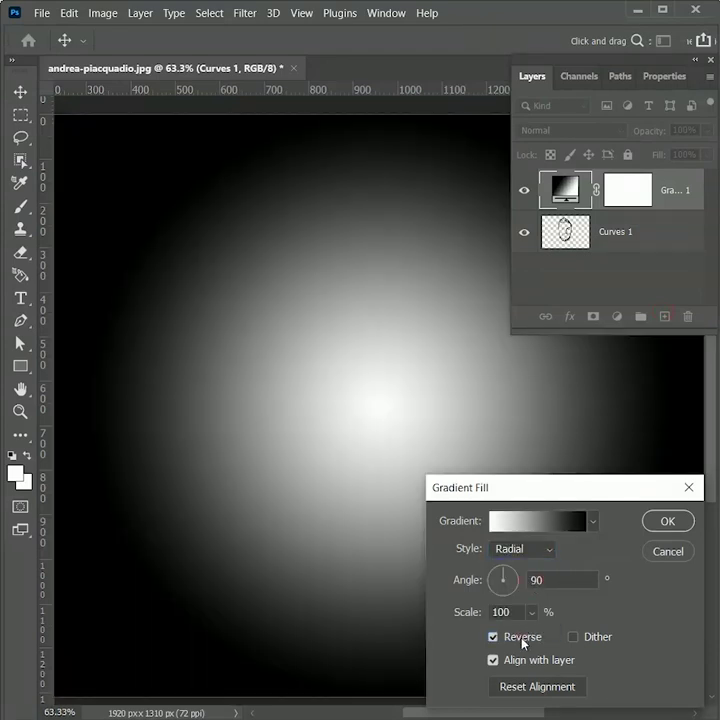
{"action": "left_click", "coordinate": [532, 614]}
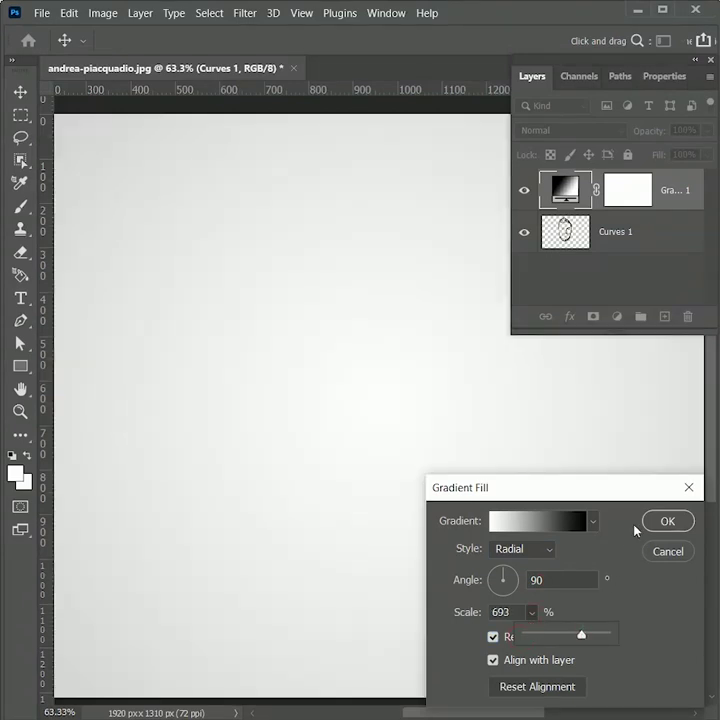
{"action": "left_click", "coordinate": [666, 522]}
{"action": "left_click", "coordinate": [666, 521]}
{"action": "left_click_drag", "start_coordinate": [667, 203], "coordinate": [684, 206]}
{"action": "left_click_drag", "start_coordinate": [684, 206], "coordinate": [684, 245]}
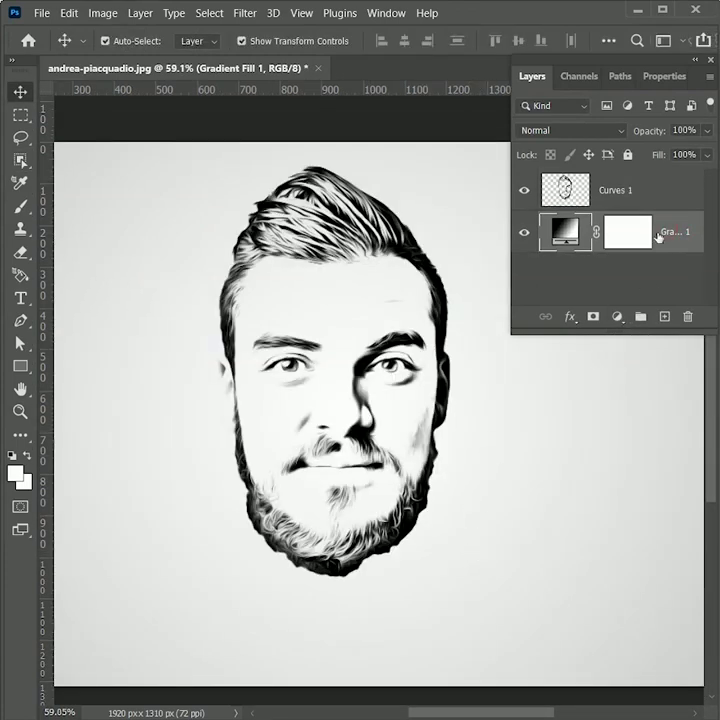
Place the sunset photo above Curves 1 and clip it to the sketch
{"action": "left_click", "coordinate": [651, 194]}
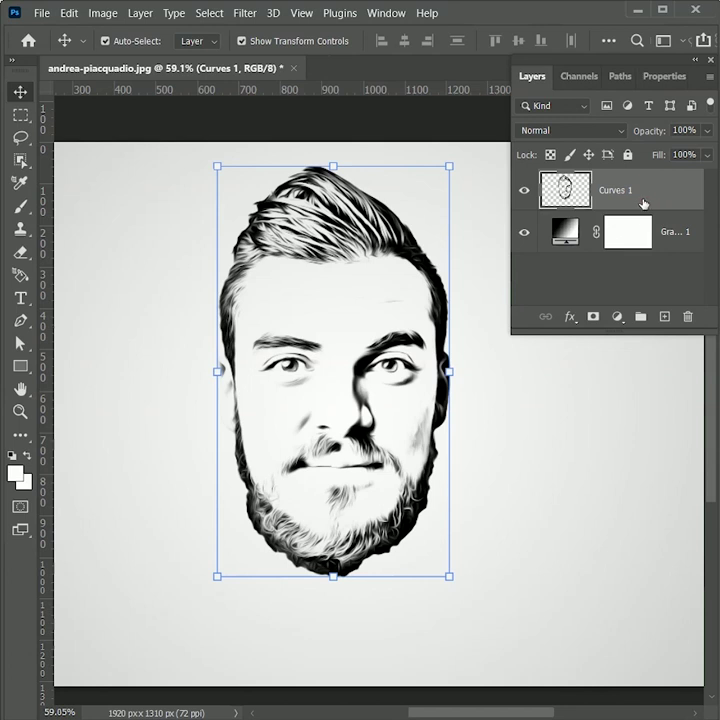
{"action": "left_click_drag", "start_coordinate": [546, 713], "coordinate": [426, 507]}
{"action": "key", "text": "Return"}
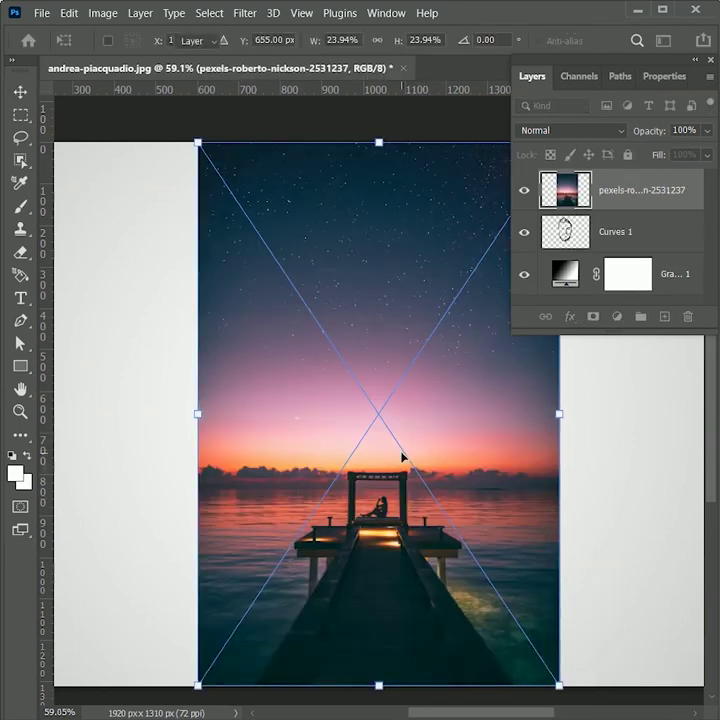
{"action": "left_click", "coordinate": [620, 216], "text": "alt"}
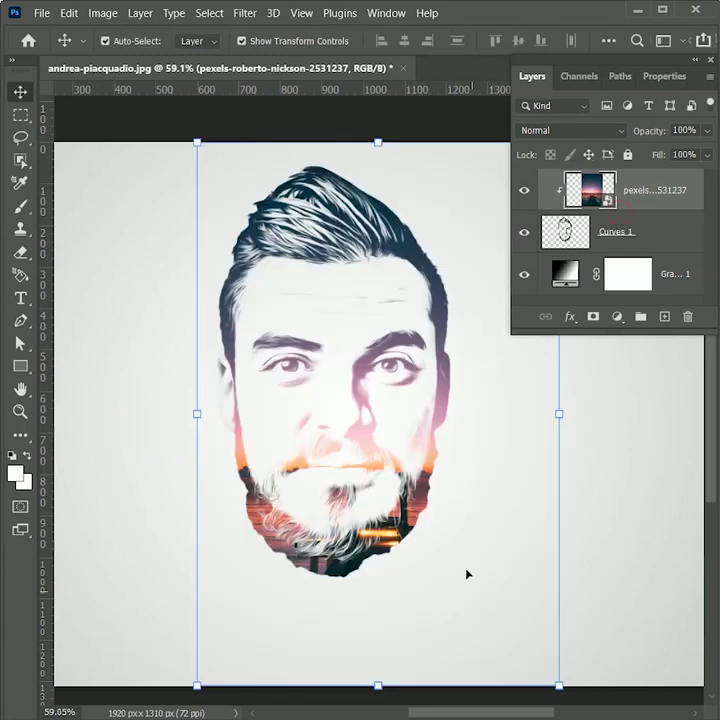
Rotate the sunset photo about -42°, shrink it, and position it over the beard
{"action": "left_click_drag", "start_coordinate": [568, 697], "coordinate": [608, 470]}
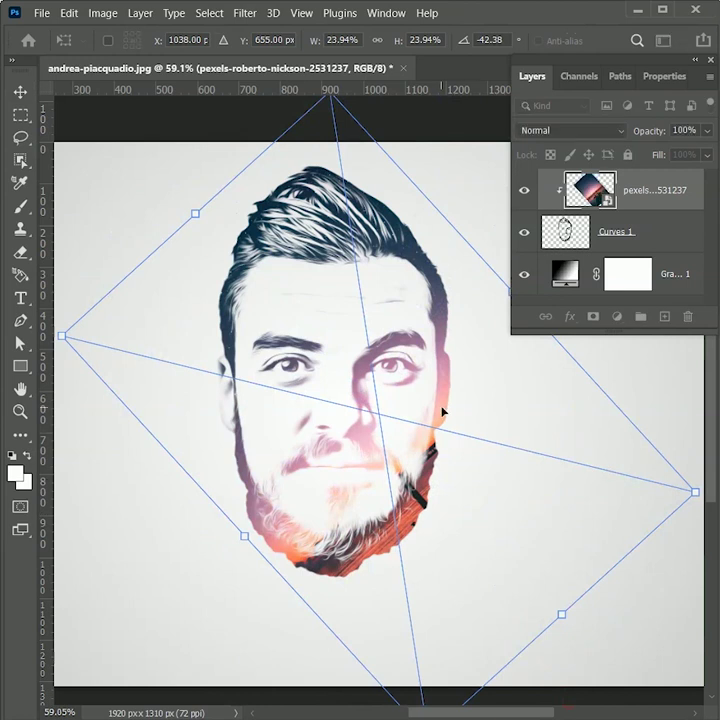
{"action": "left_click_drag", "start_coordinate": [442, 411], "coordinate": [490, 460]}
{"action": "left_click_drag", "start_coordinate": [380, 145], "coordinate": [372, 175]}
{"action": "left_click_drag", "start_coordinate": [435, 363], "coordinate": [437, 372]}
{"action": "key", "text": "Return"}
{"action": "left_click_drag", "start_coordinate": [350, 490], "coordinate": [405, 505]}
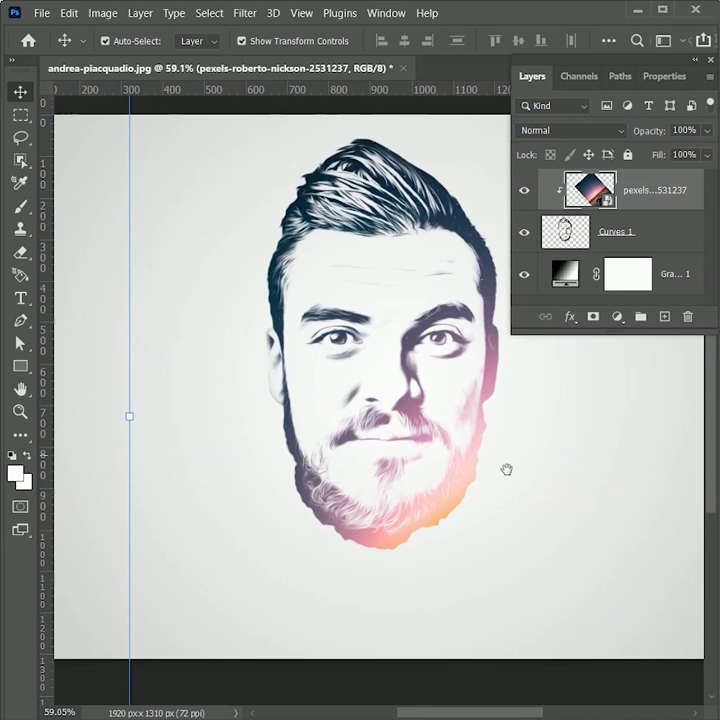
On a new layer, paint a soft 1000 px black dab at 100% brush opacity
{"action": "left_click", "coordinate": [665, 317]}
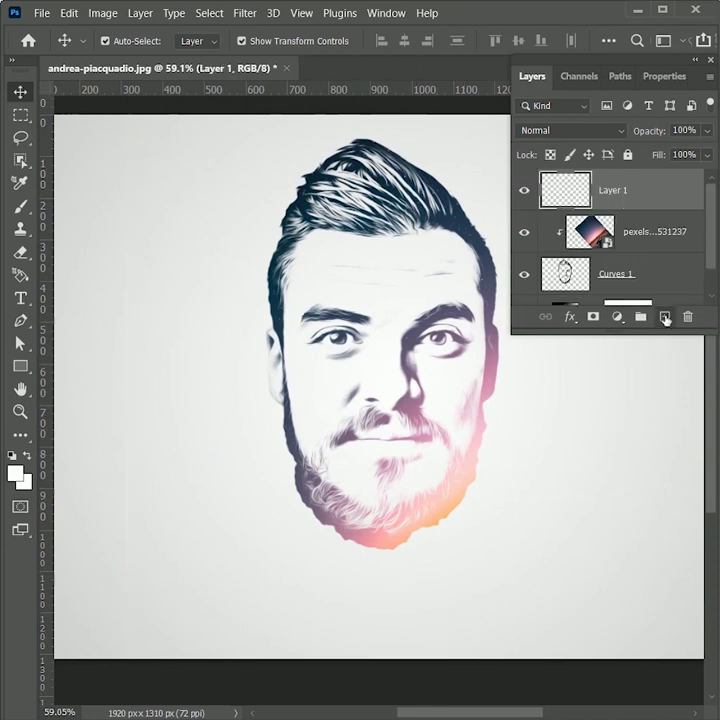
{"action": "left_click", "coordinate": [18, 208]}
{"action": "key", "text": "d"}
{"action": "key", "text": "bracketright"}
{"action": "key", "text": "bracketright"}
{"action": "right_click", "coordinate": [357, 343]}
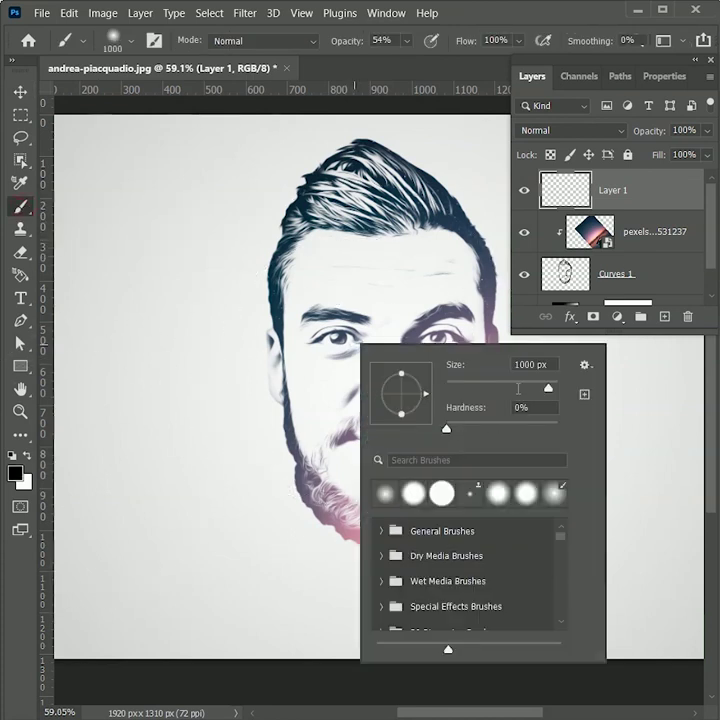
{"action": "key", "text": "Return"}
{"action": "left_click", "coordinate": [406, 41]}
{"action": "left_click_drag", "start_coordinate": [417, 61], "coordinate": [487, 71]}
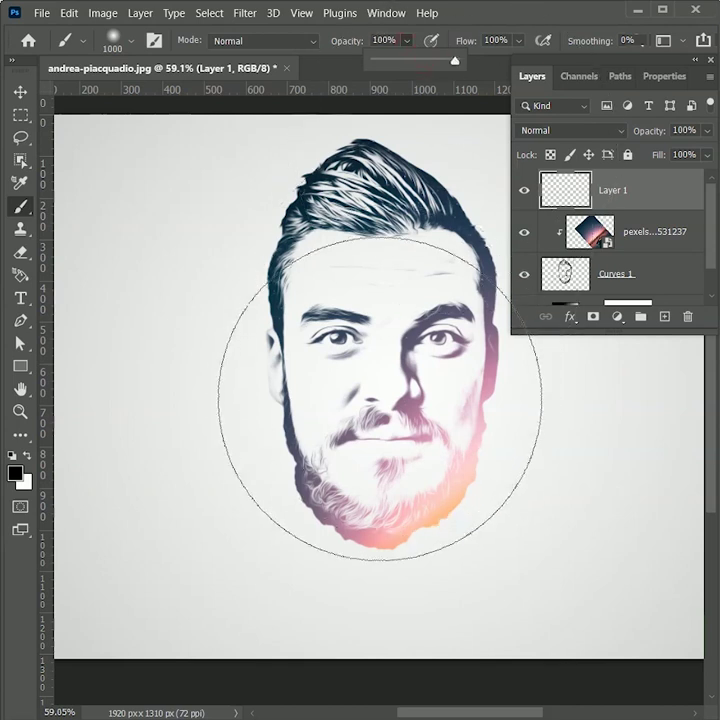
{"action": "left_click", "coordinate": [376, 399]}
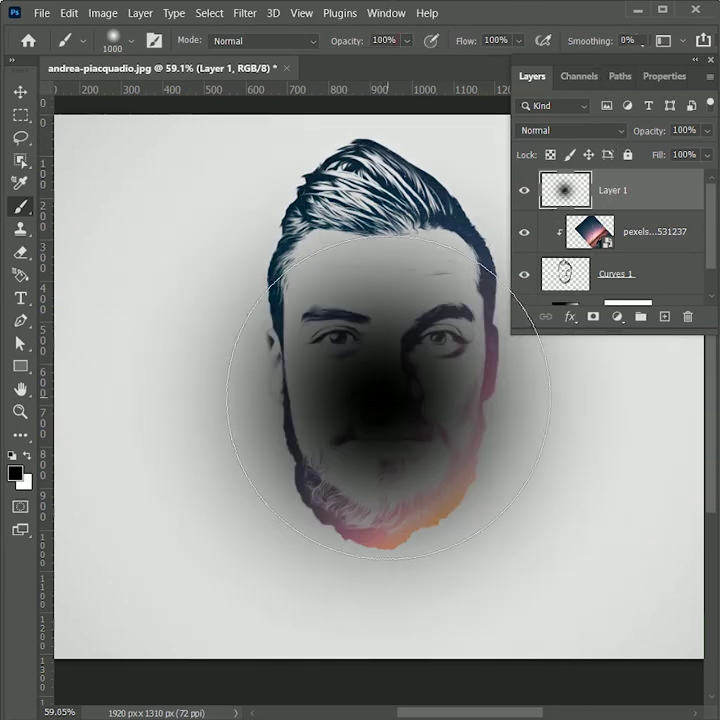
Squash the black dab into a flat band centred beneath the chin
{"action": "key", "text": "ctrl+t"}
{"action": "left_click_drag", "start_coordinate": [377, 117], "coordinate": [373, 355]}
{"action": "left_click_drag", "start_coordinate": [437, 391], "coordinate": [437, 598]}
{"action": "scroll", "coordinate": [437, 598], "scroll_direction": "down", "scroll_amount": 1}
{"action": "left_click_drag", "start_coordinate": [691, 592], "coordinate": [570, 593]}
{"action": "mouse_move", "coordinate": [383, 630]}
{"action": "left_mouse_down"}
{"action": "mouse_move", "coordinate": [390, 609]}
{"action": "mouse_move", "coordinate": [421, 595]}
{"action": "left_mouse_up"}
{"action": "key", "text": "Return"}
Set the shadow layer's opacity to 50%
{"action": "key", "text": "b"}
{"action": "left_click", "coordinate": [682, 136]}
{"action": "type", "text": "50"}
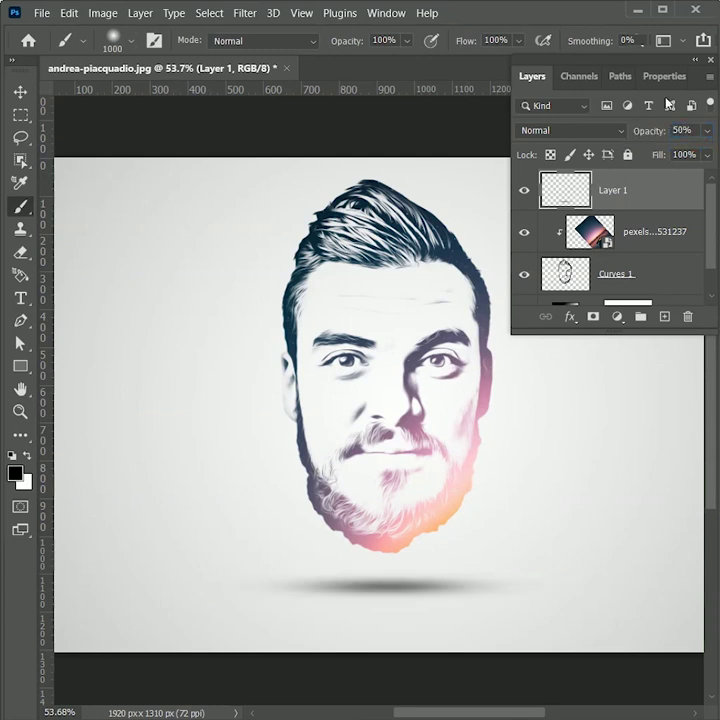
{"action": "left_click", "coordinate": [698, 60]}
{"action": "key", "text": "v"}
{"action": "left_click", "coordinate": [355, 480]}
{"action": "scroll", "coordinate": [447, 511], "scroll_direction": "up", "scroll_amount": 5}
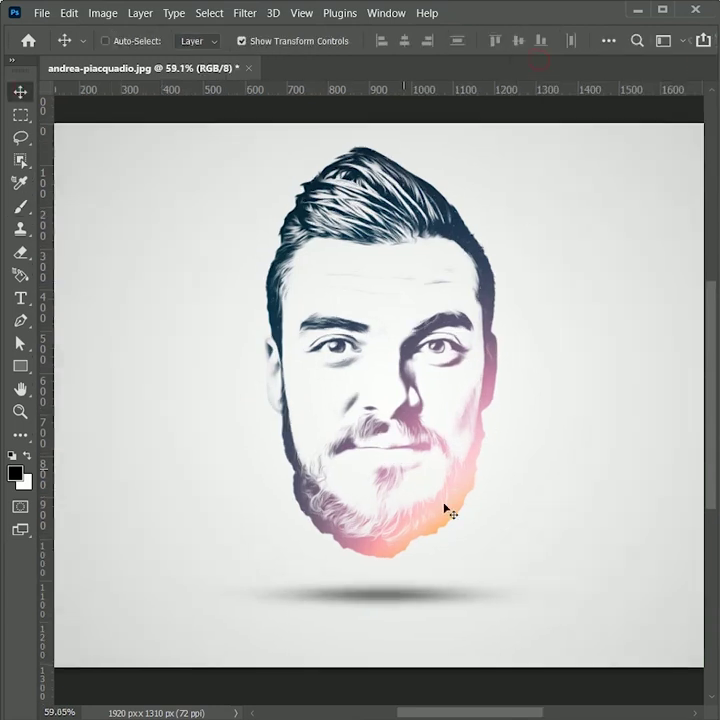